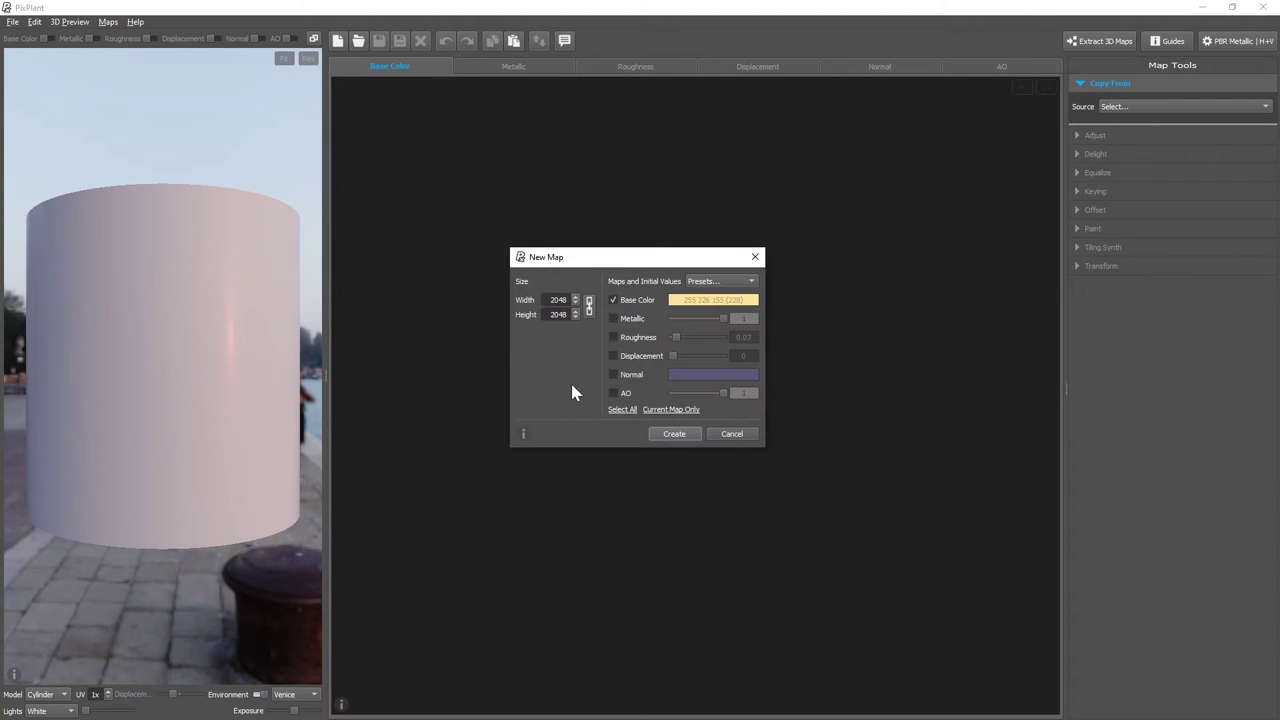
Create a 2048×2048 Base Color map and load the brick photo as the Tiling Synth seed image.
left_click(696, 434)
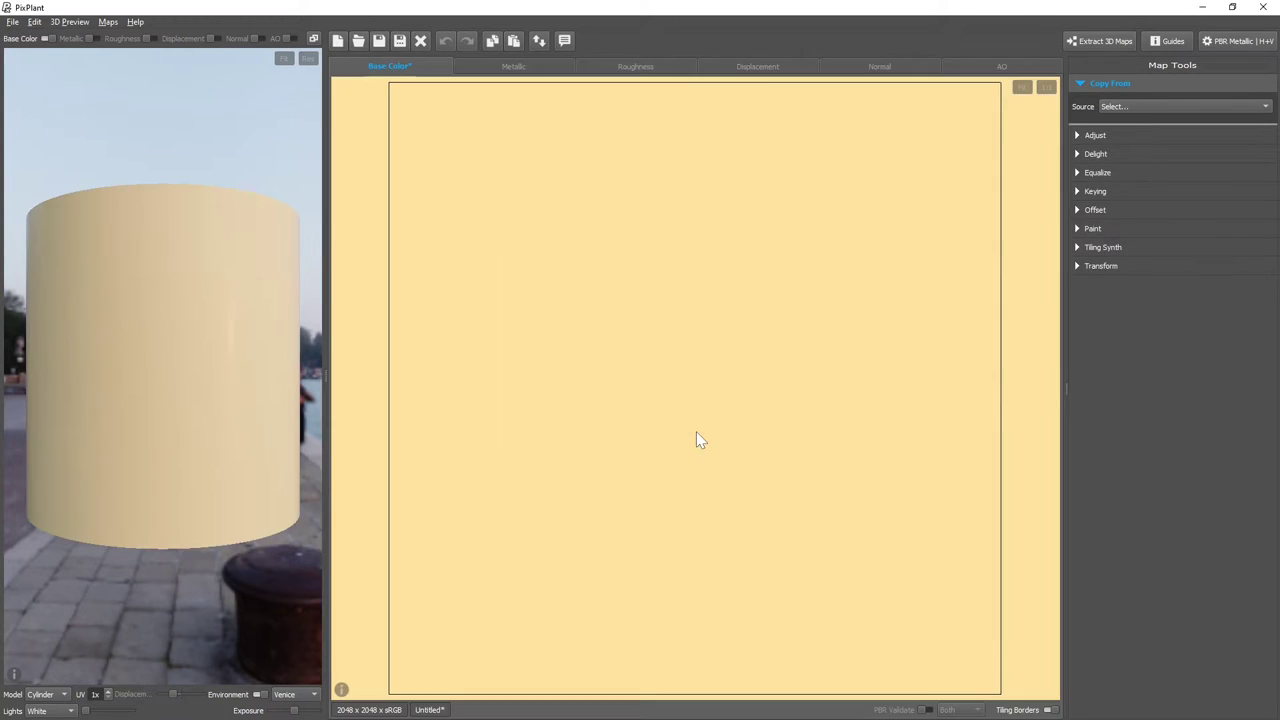
left_click(1177, 252)
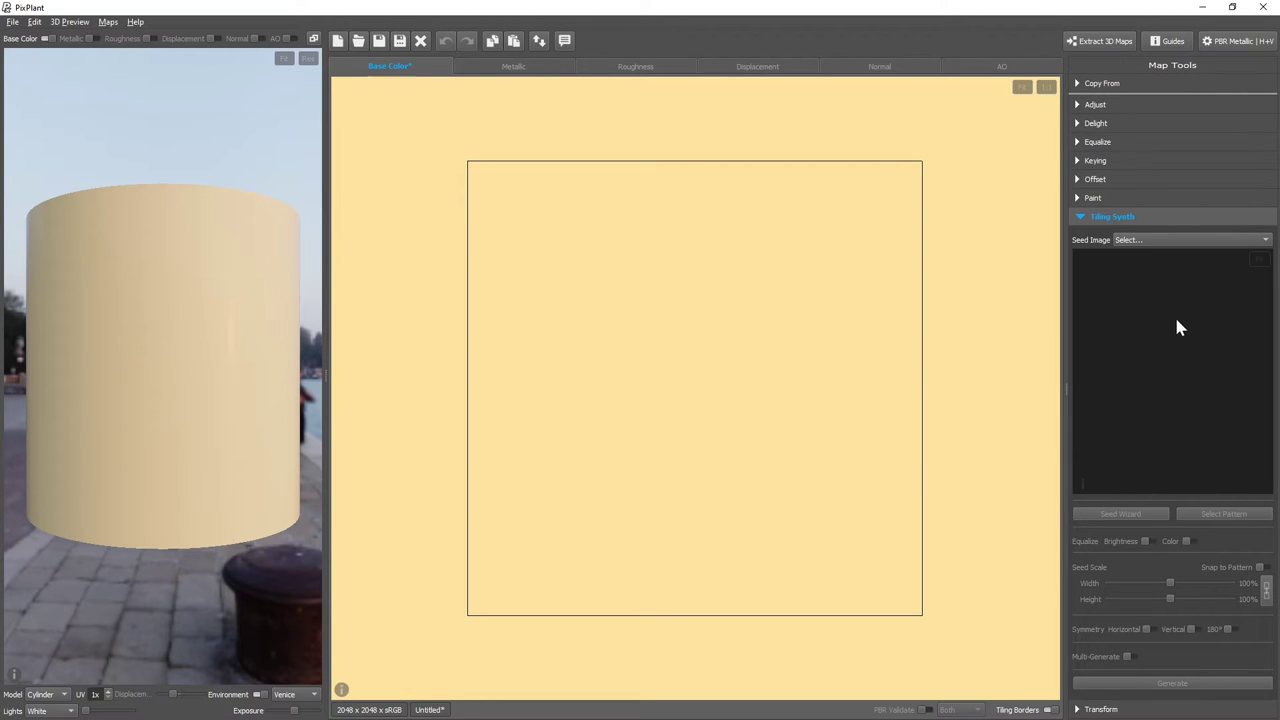
left_click_drag(1272, 460, 1176, 389)
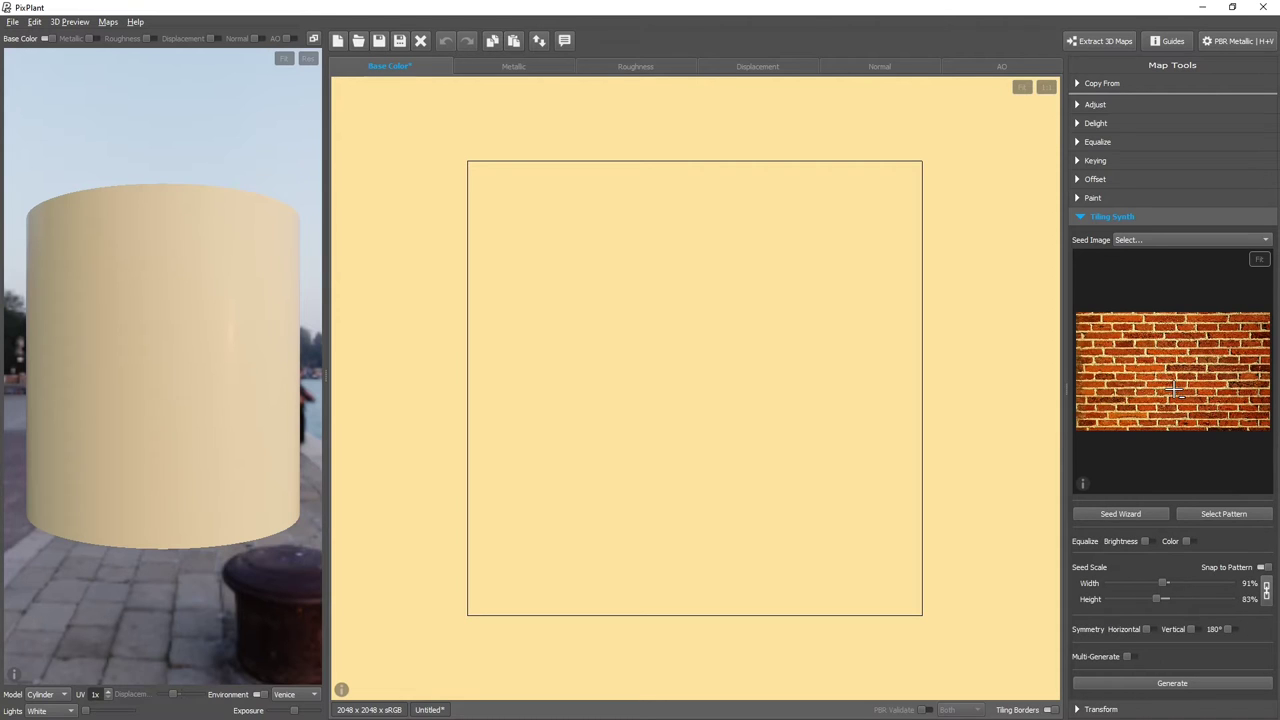
Generate the tiling brick texture and toggle Tiling Borders between a single tile and repeated view.
left_click(1230, 684)
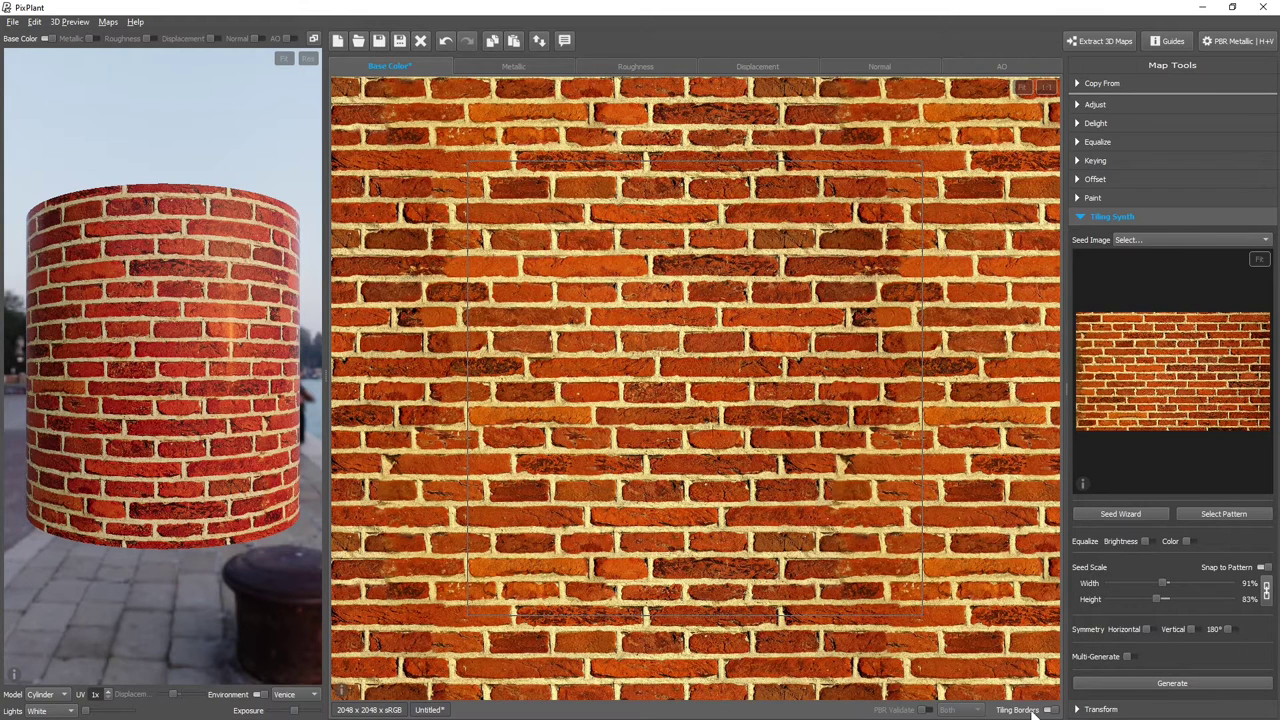
left_click(1047, 710)
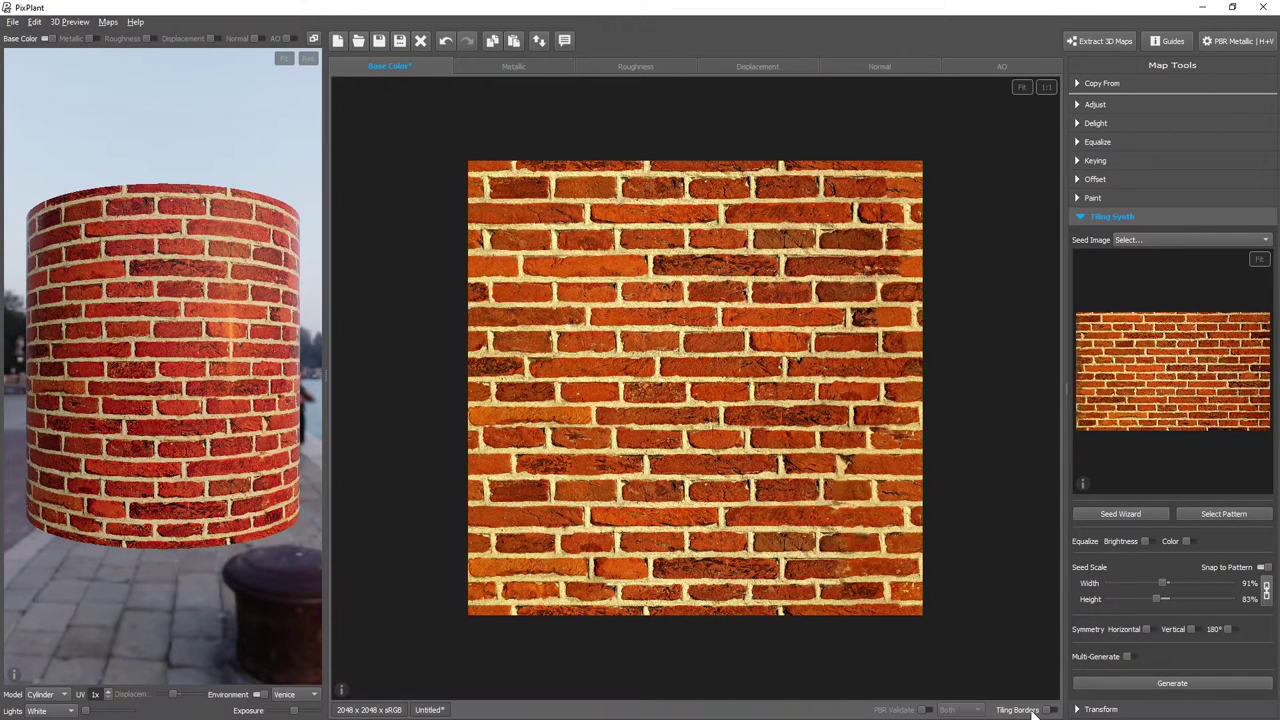
left_click(1035, 712)
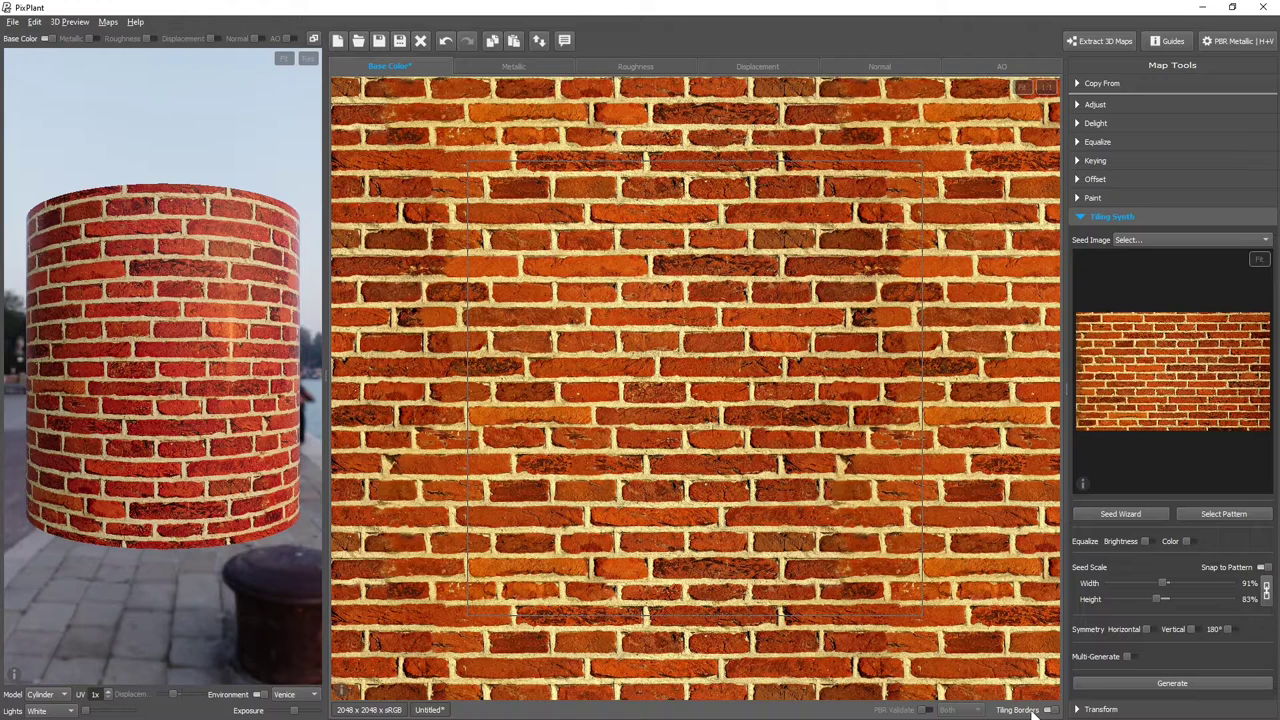
left_click(1035, 712)
left_click(1035, 712)
Repeat the texture 3x on the cylinder, offset it to inspect seams, then fit it in view.
left_click(104, 696)
left_click(104, 694)
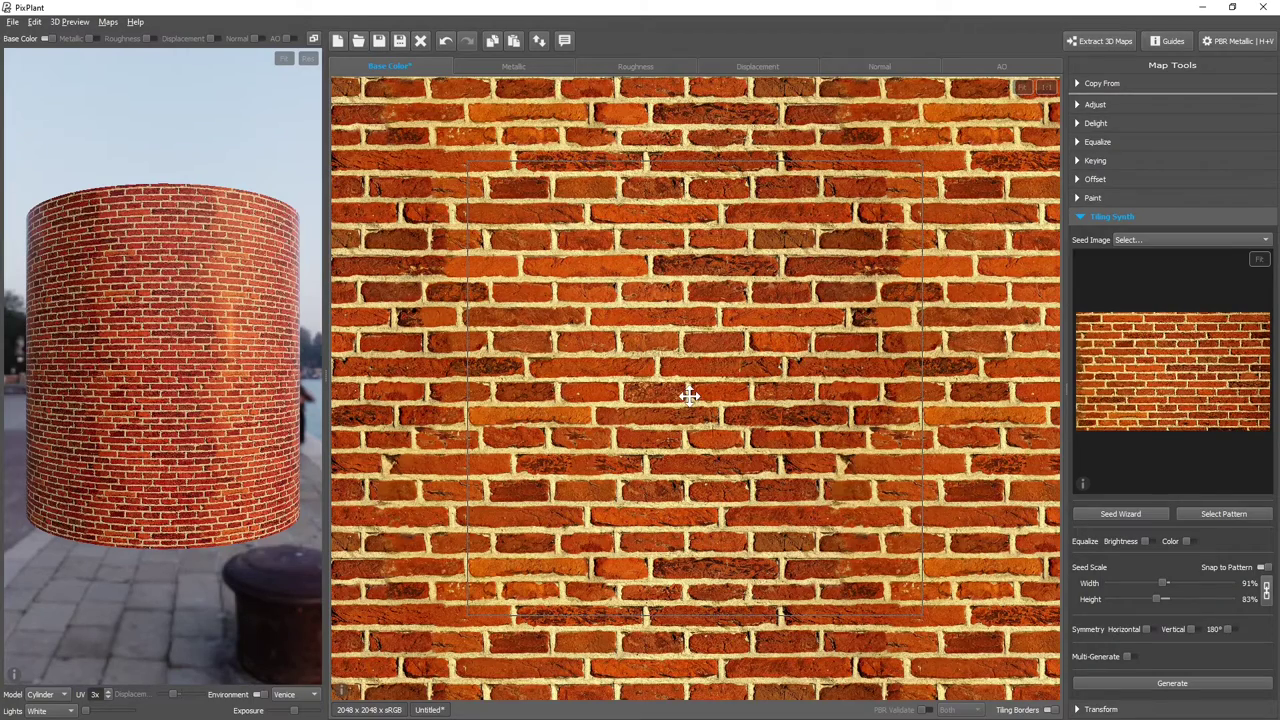
left_click_drag(689, 394, 698, 458)
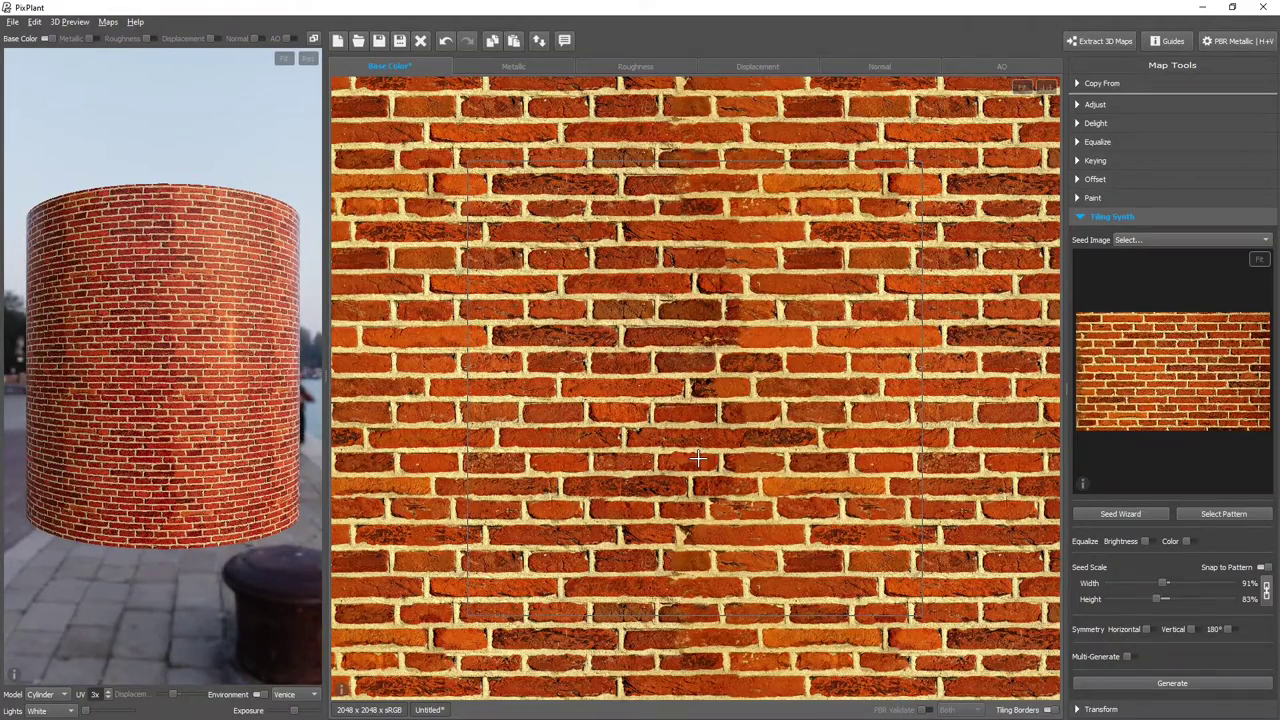
left_click_drag(685, 380, 691, 477)
scroll(684, 308, "up", 2)
scroll(684, 308, "up", 2)
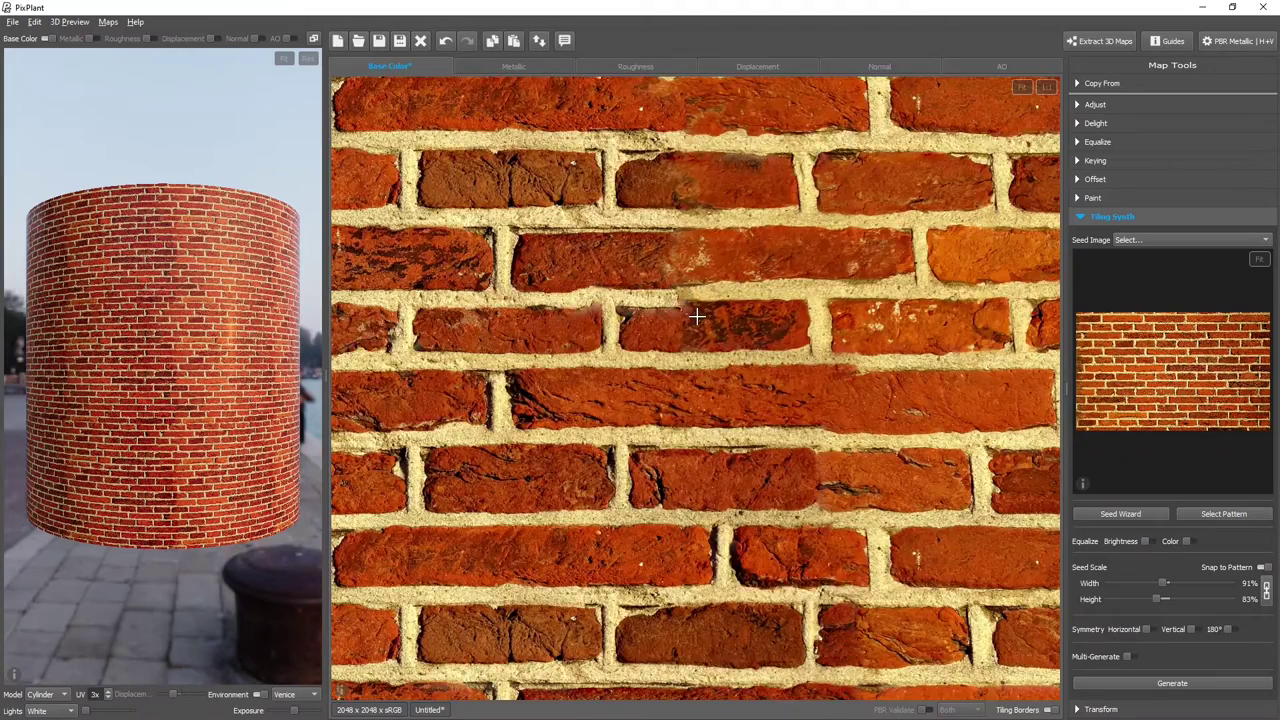
scroll(690, 312, "down", 1)
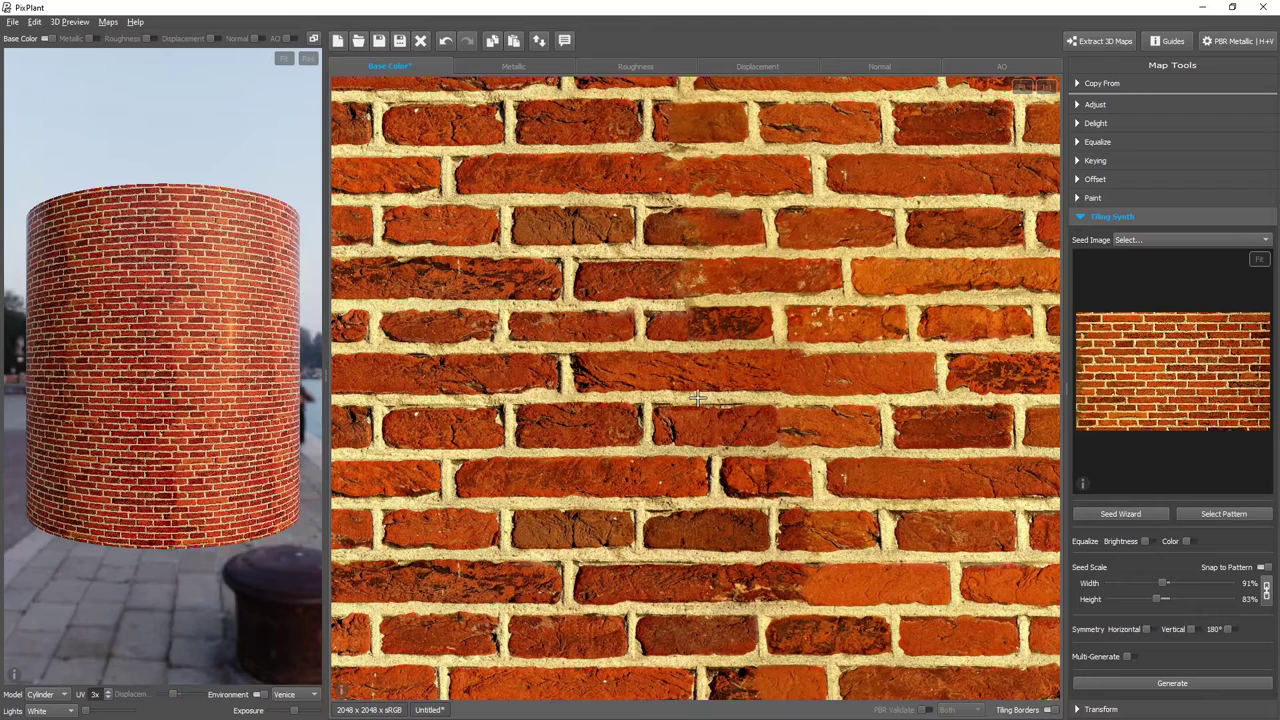
left_click(1023, 88)
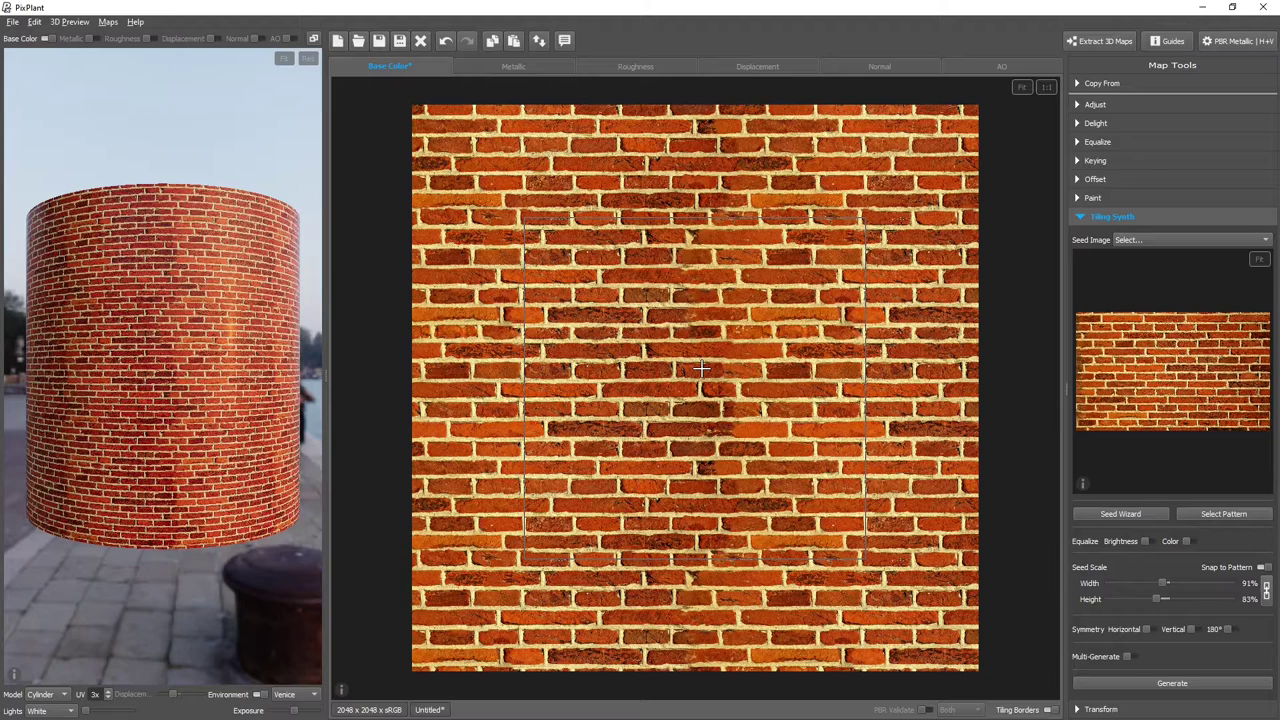
In the Seed Wizard's Outside Image view, fit the bottom-left, bottom-right and top-left corners to the brick wall.
left_click(1160, 517)
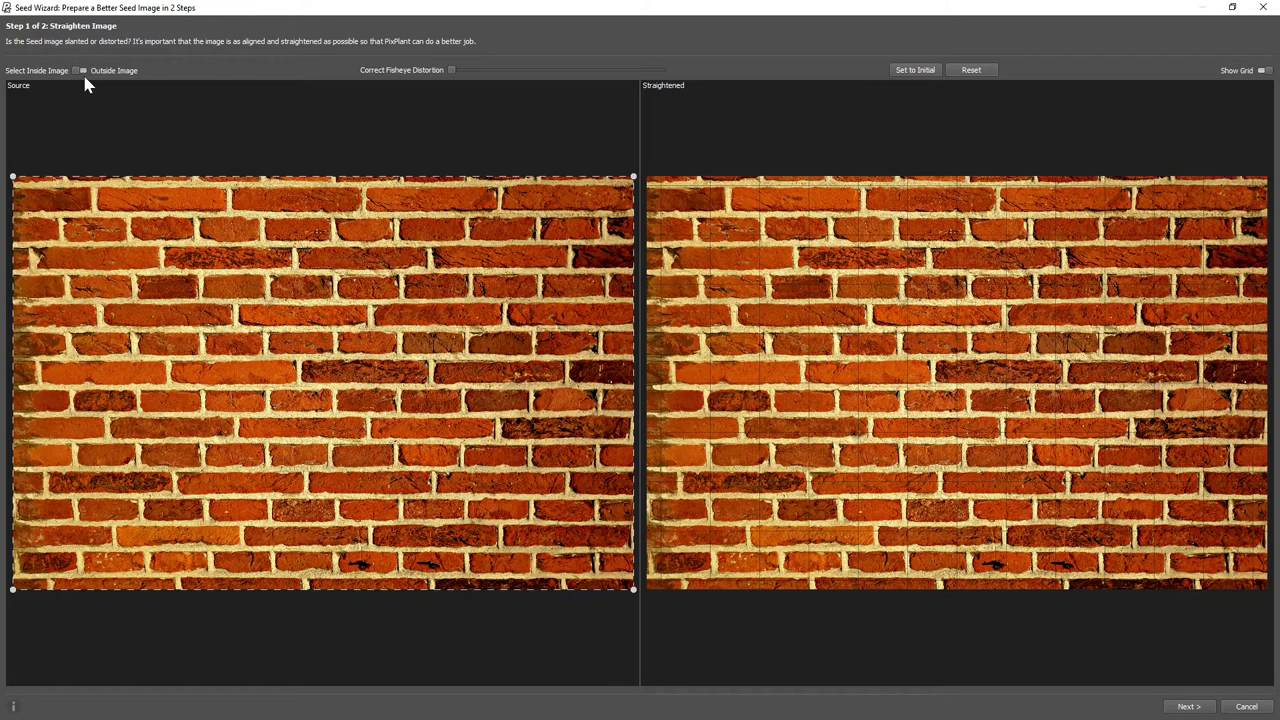
left_click(111, 74)
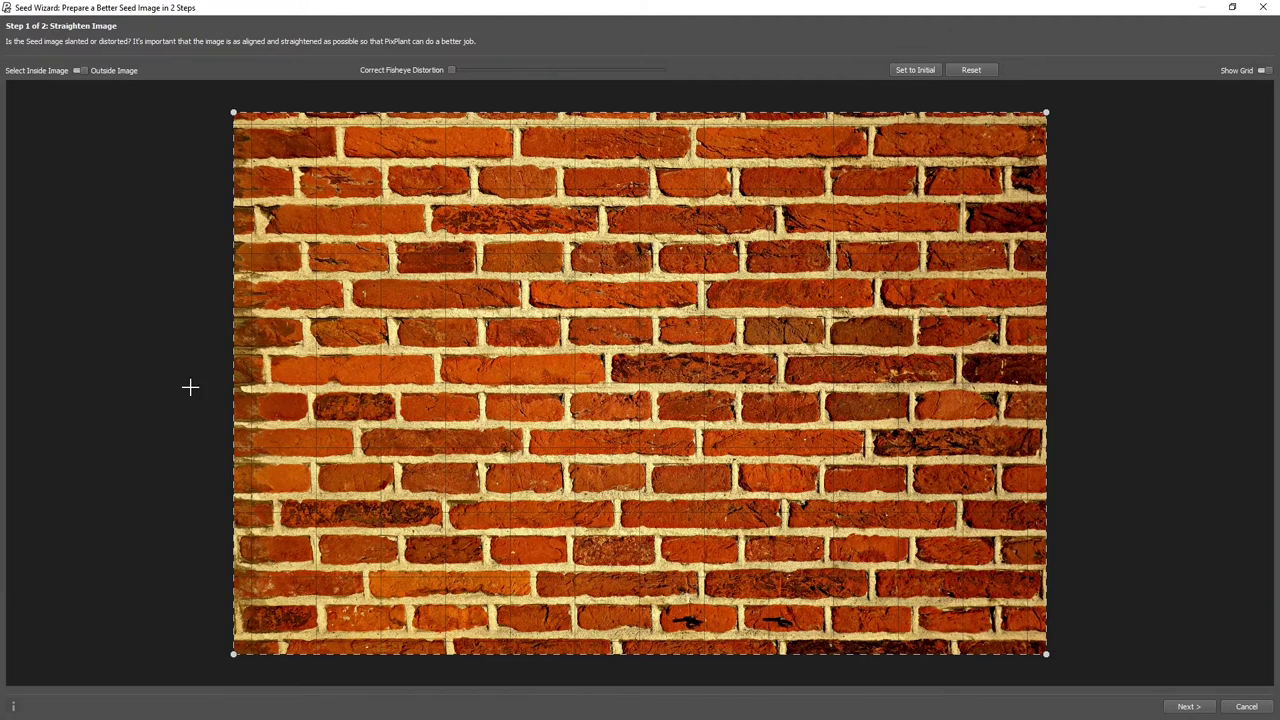
left_click_drag(233, 653, 188, 649)
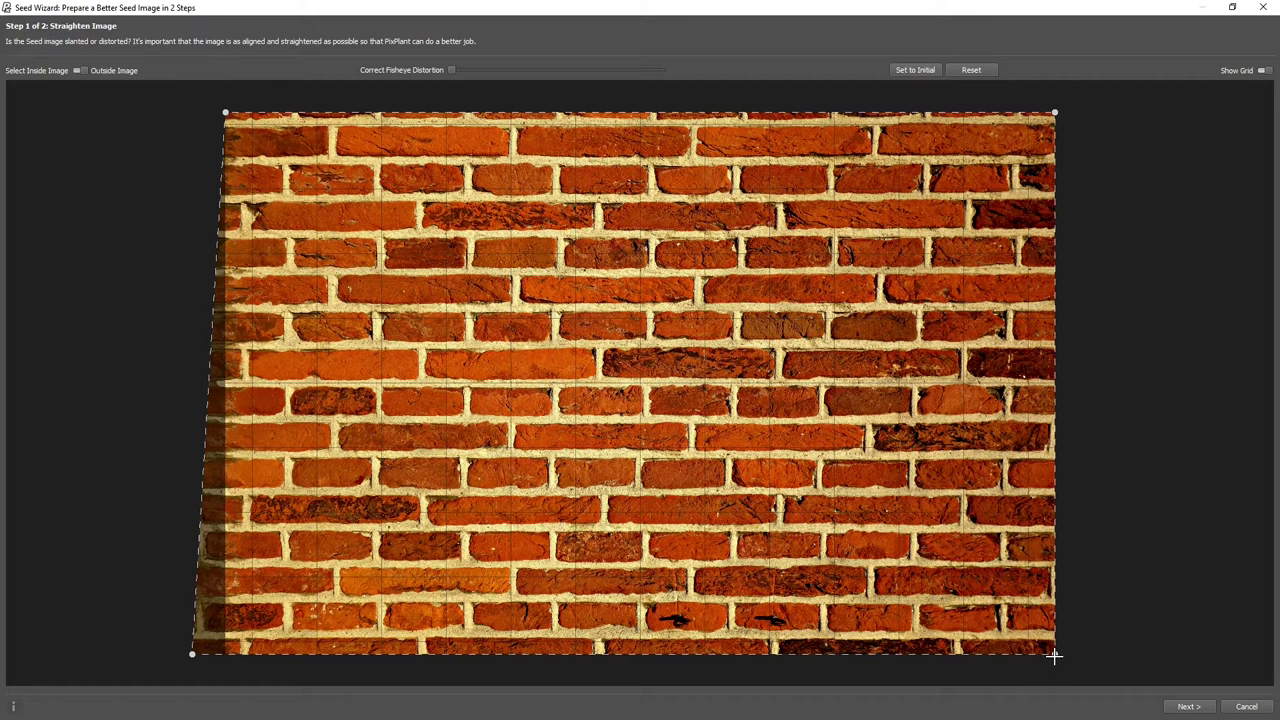
left_click_drag(1055, 655, 1118, 651)
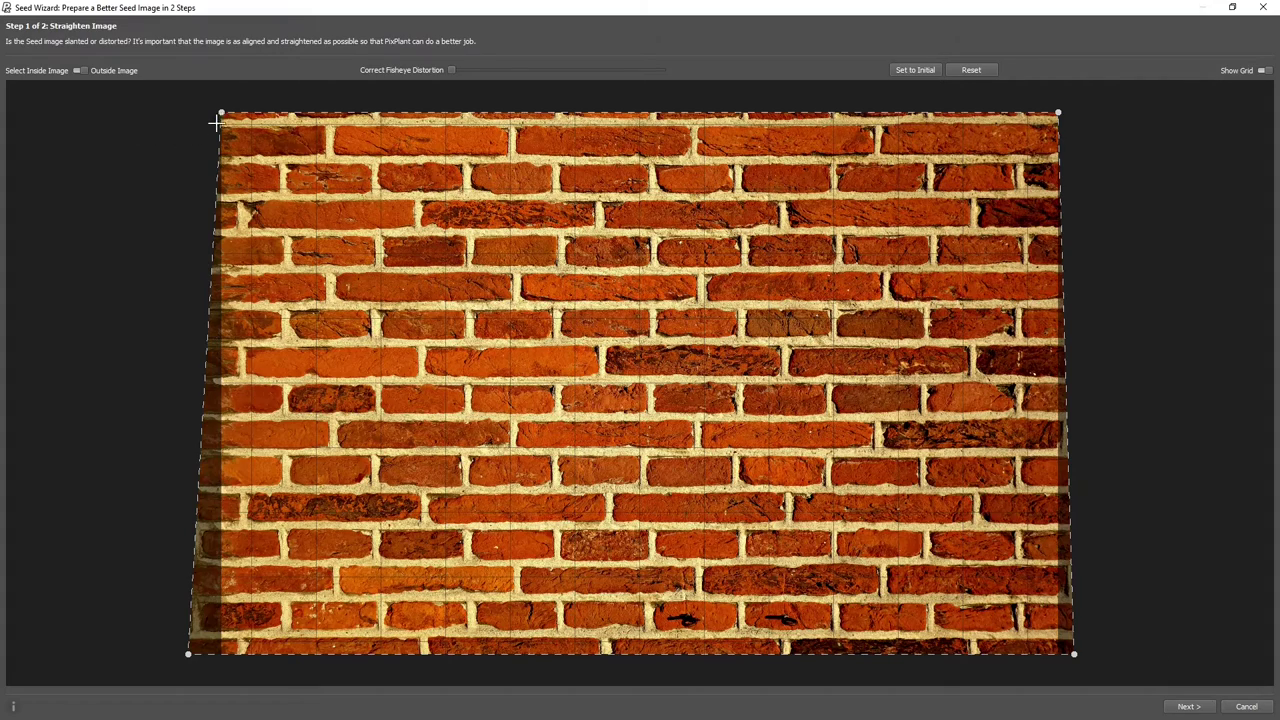
left_click_drag(219, 112, 217, 112)
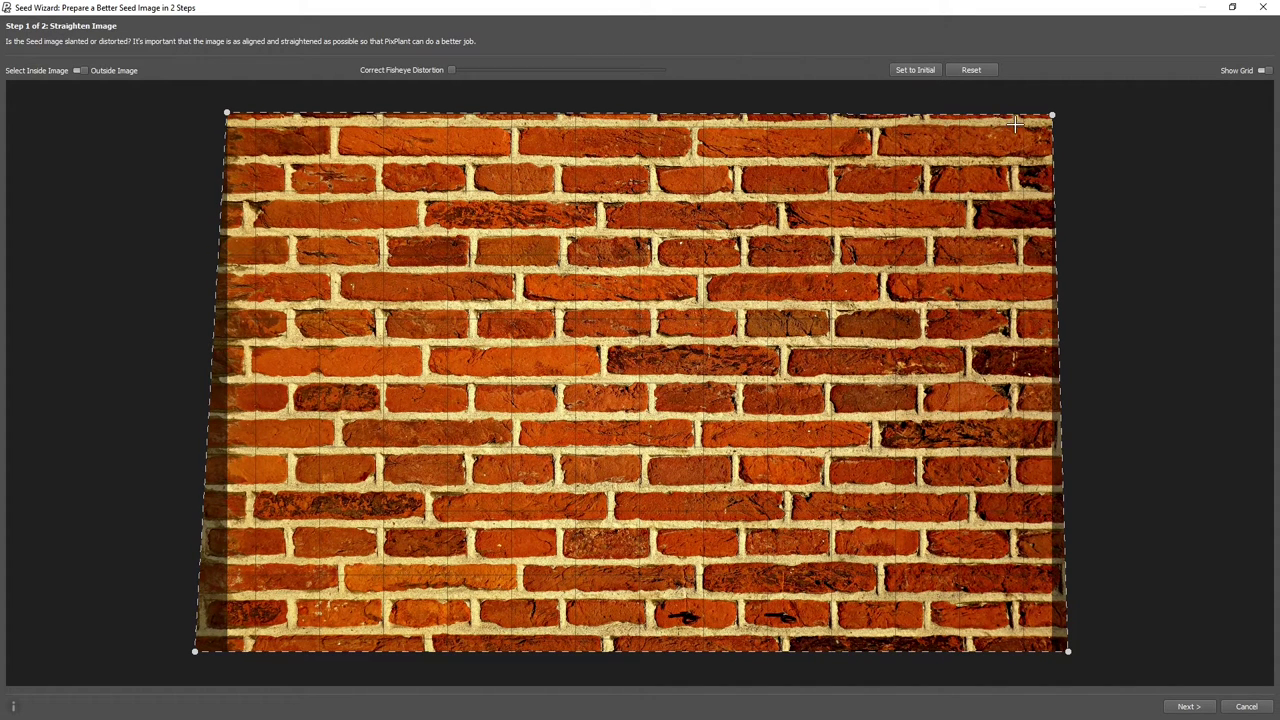
Fit the pattern grid's position and cell edges to one brick repeat until rated Good, then finish.
left_click(1203, 709)
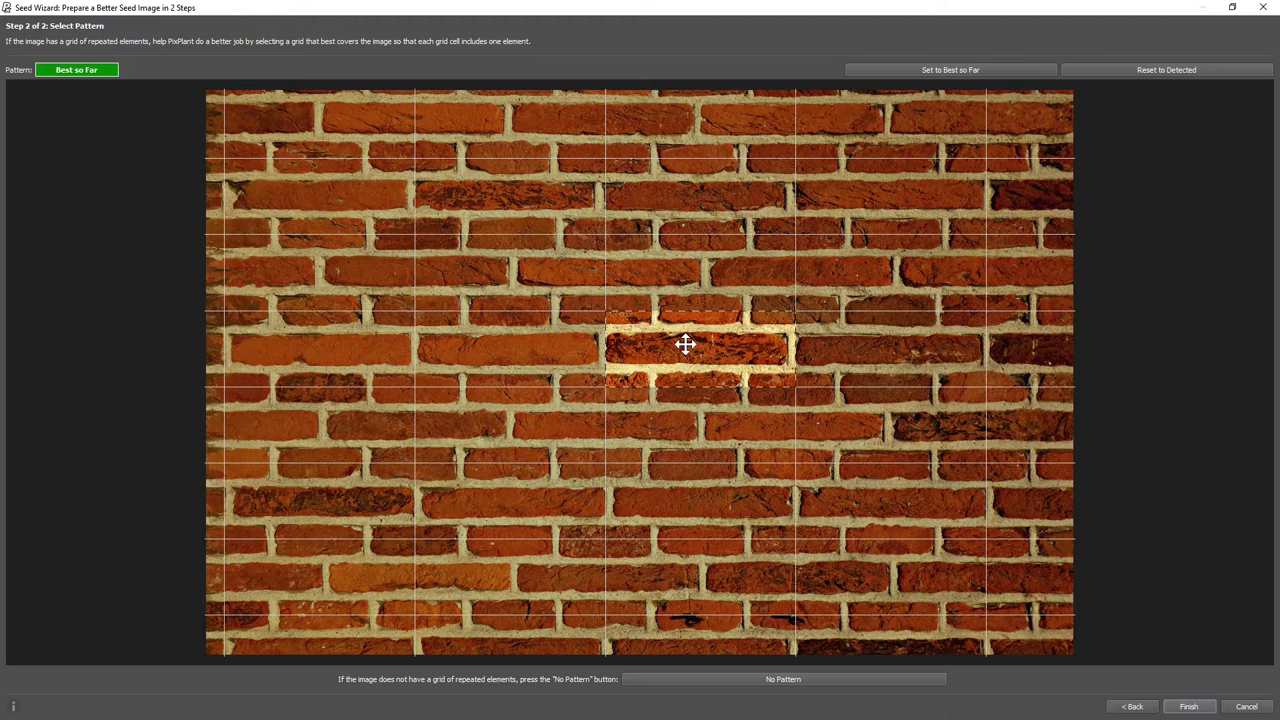
left_click_drag(685, 344, 640, 325)
left_click_drag(662, 371, 673, 448)
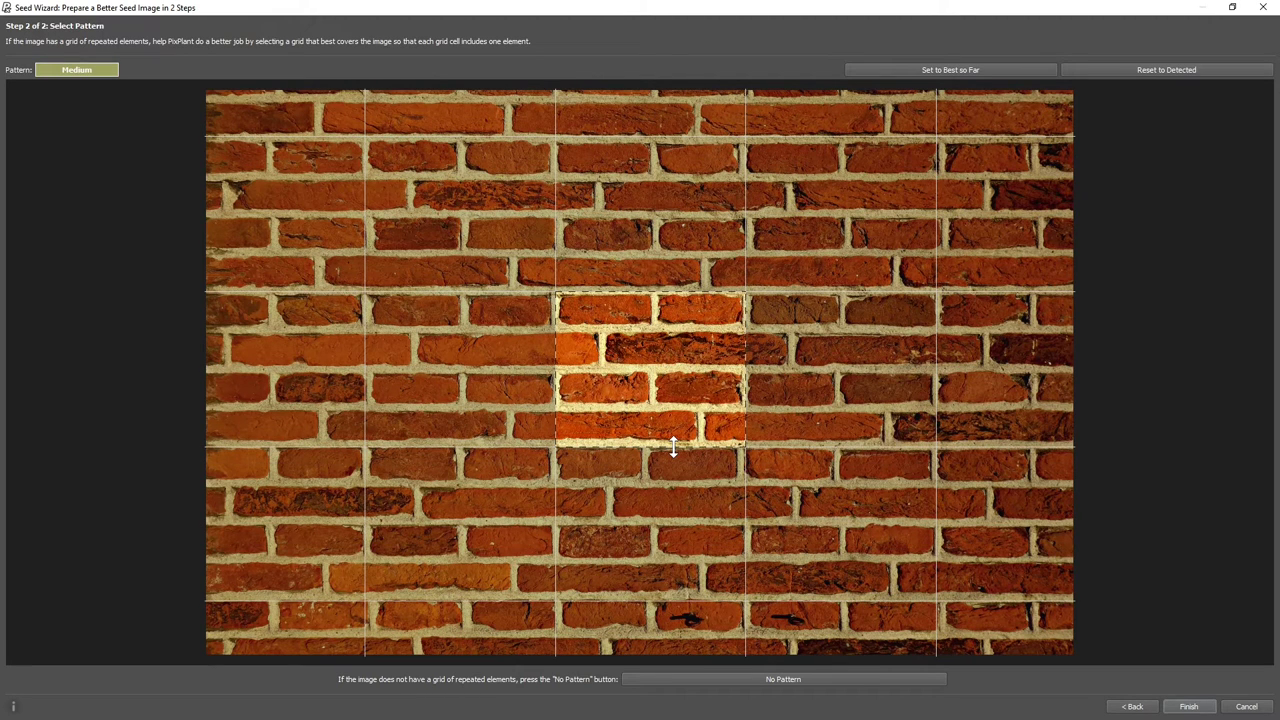
left_click_drag(746, 385, 749, 384)
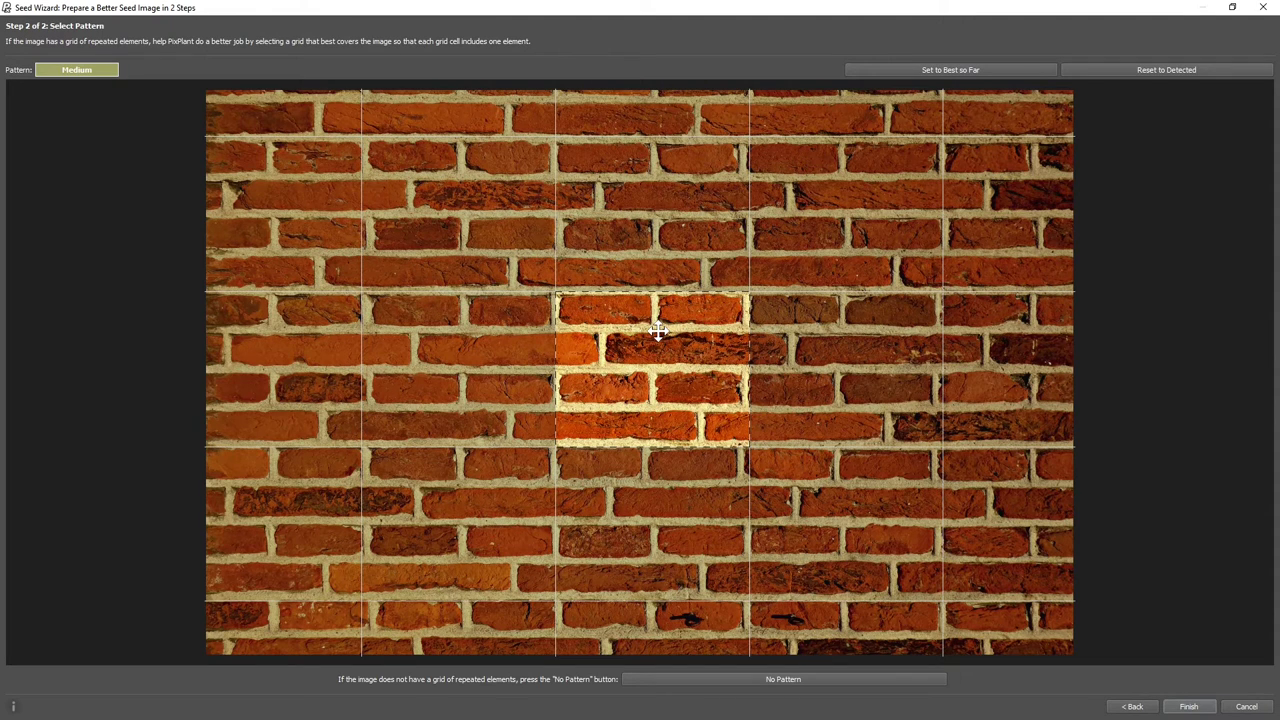
left_click(692, 600)
left_click_drag(689, 600, 676, 596)
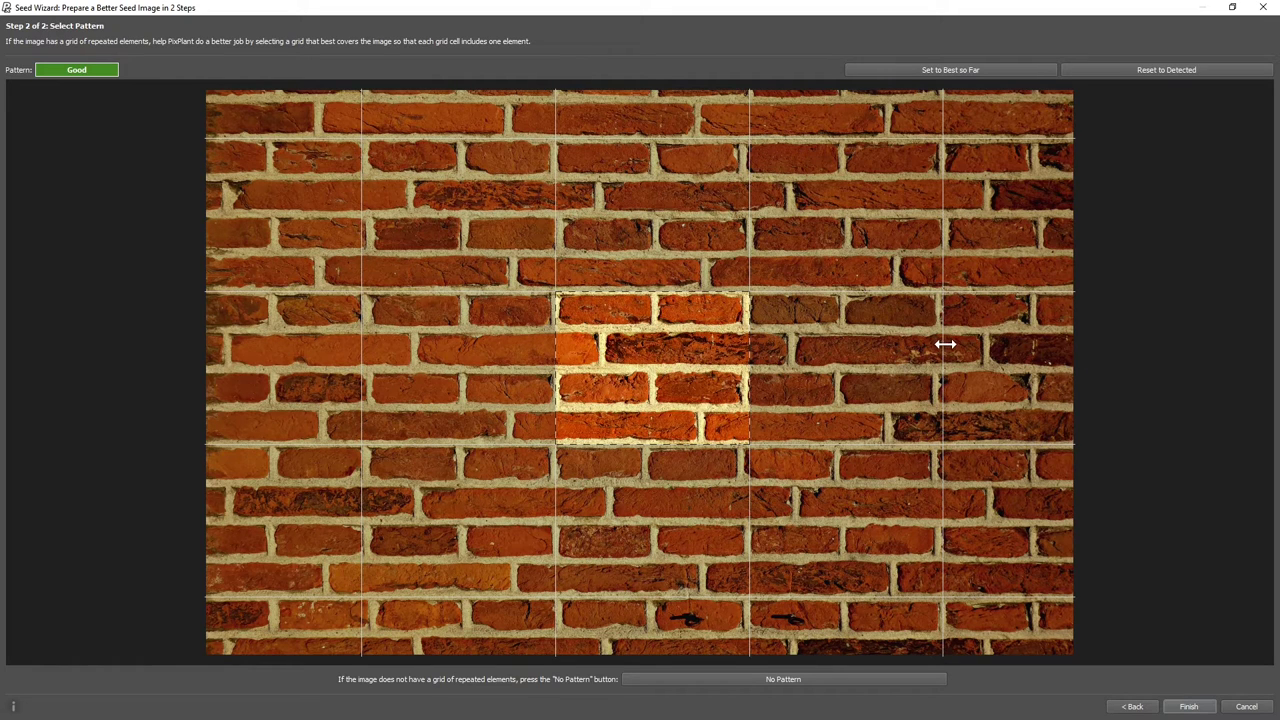
left_click_drag(945, 344, 931, 349)
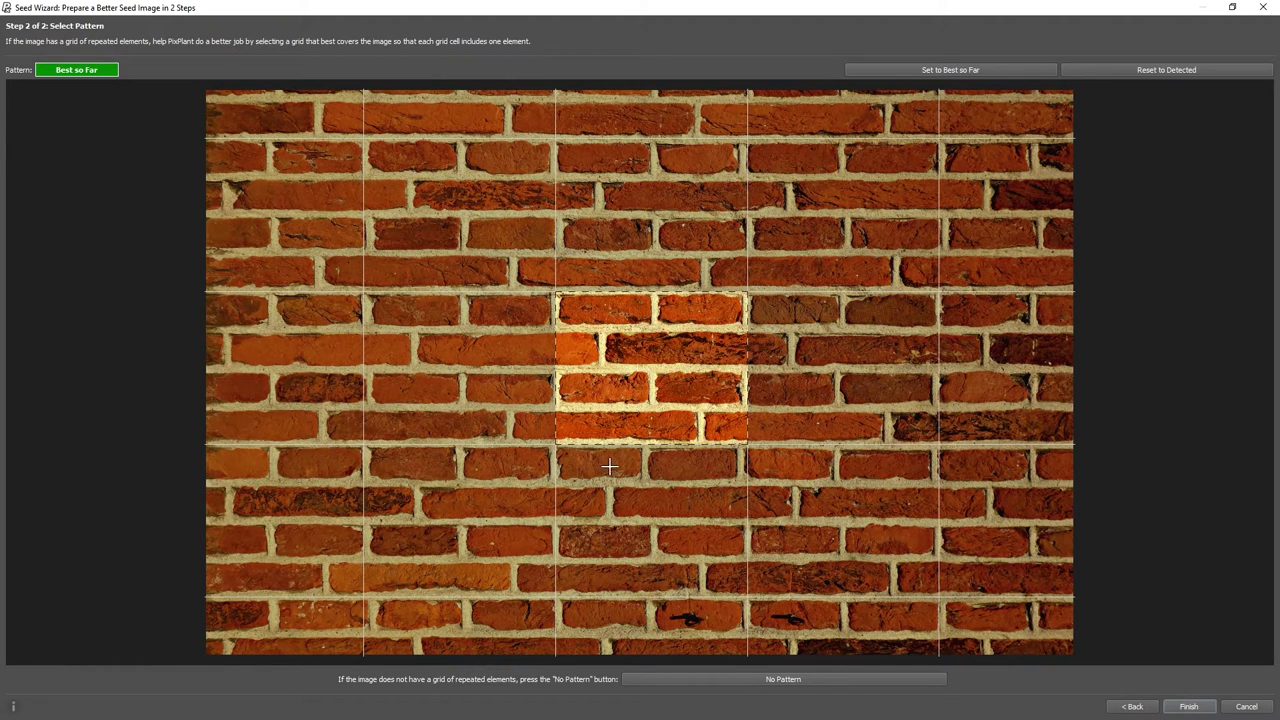
left_click_drag(365, 220, 371, 219)
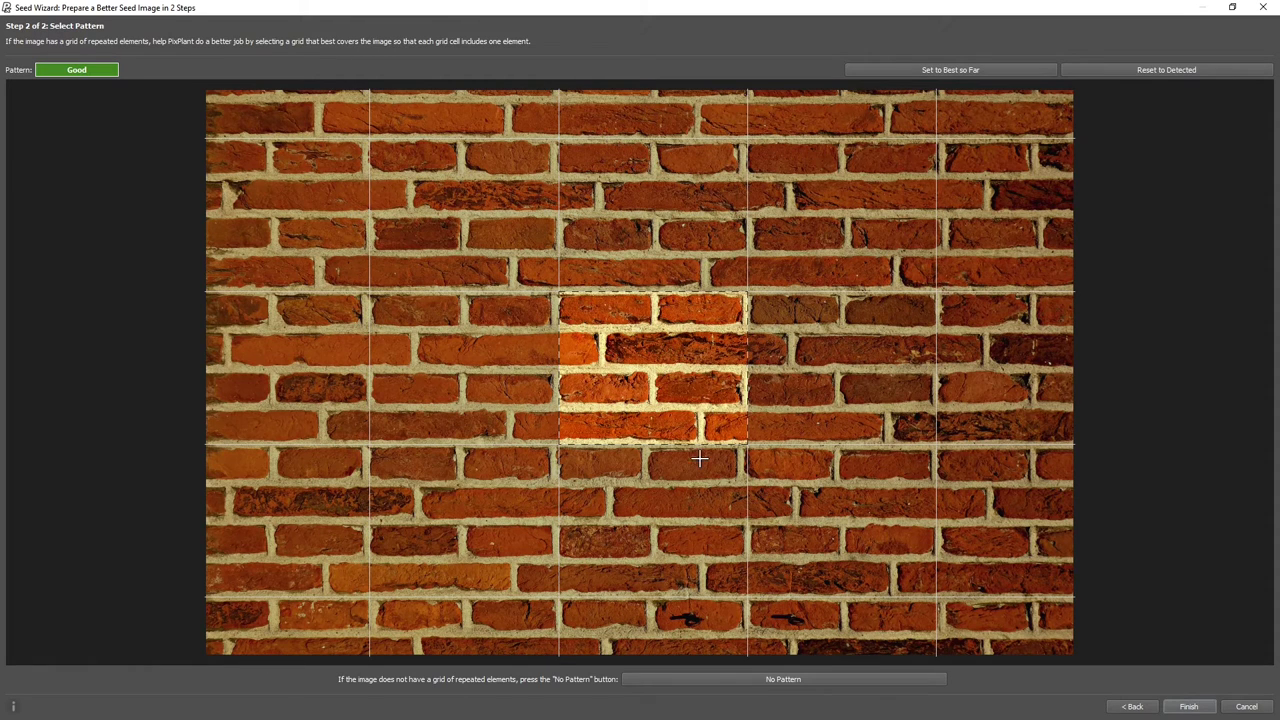
left_click_drag(938, 234, 943, 234)
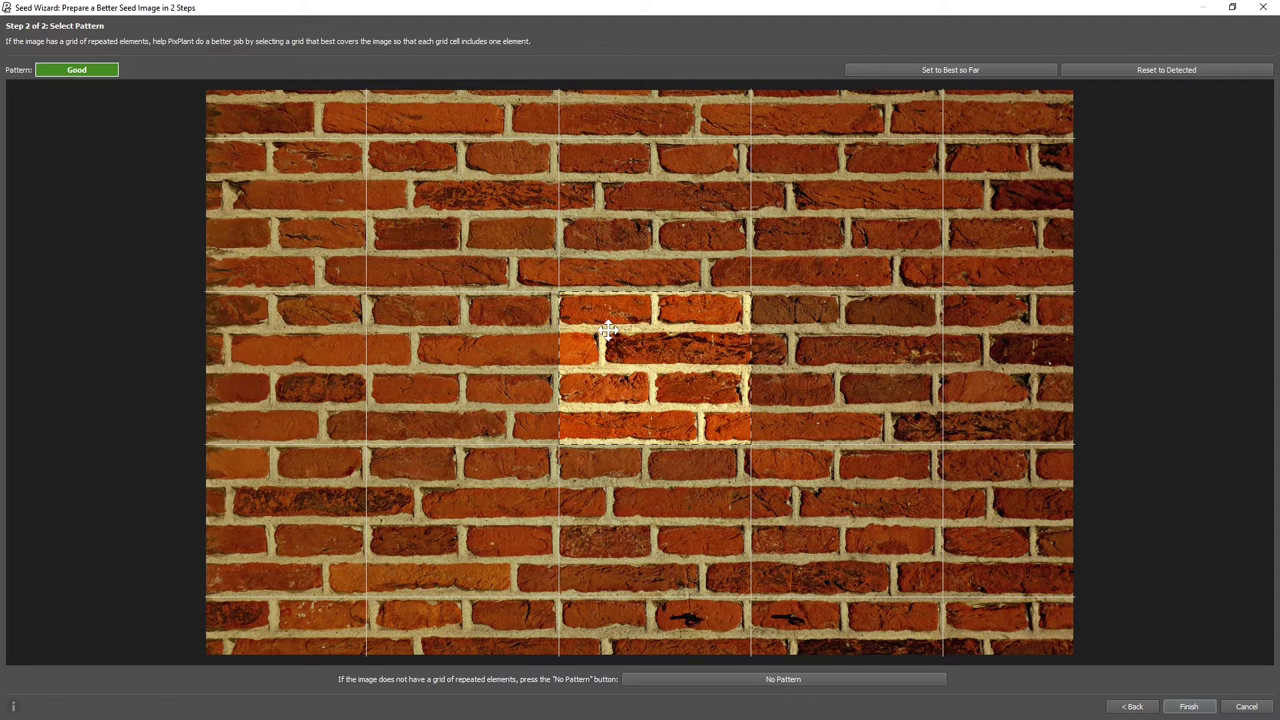
mouse_move(646, 346)
left_mouse_down()
mouse_move(571, 337)
mouse_move(689, 354)
mouse_move(655, 369)
left_mouse_up()
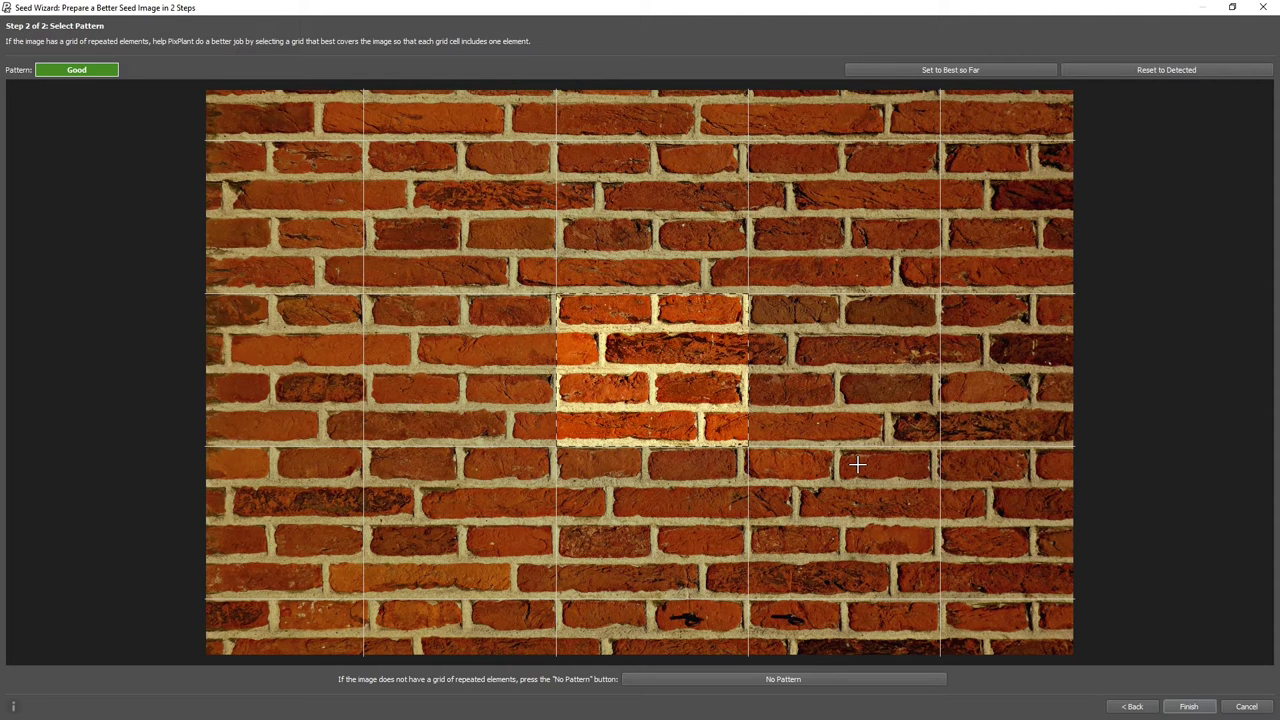
left_click(1188, 707)
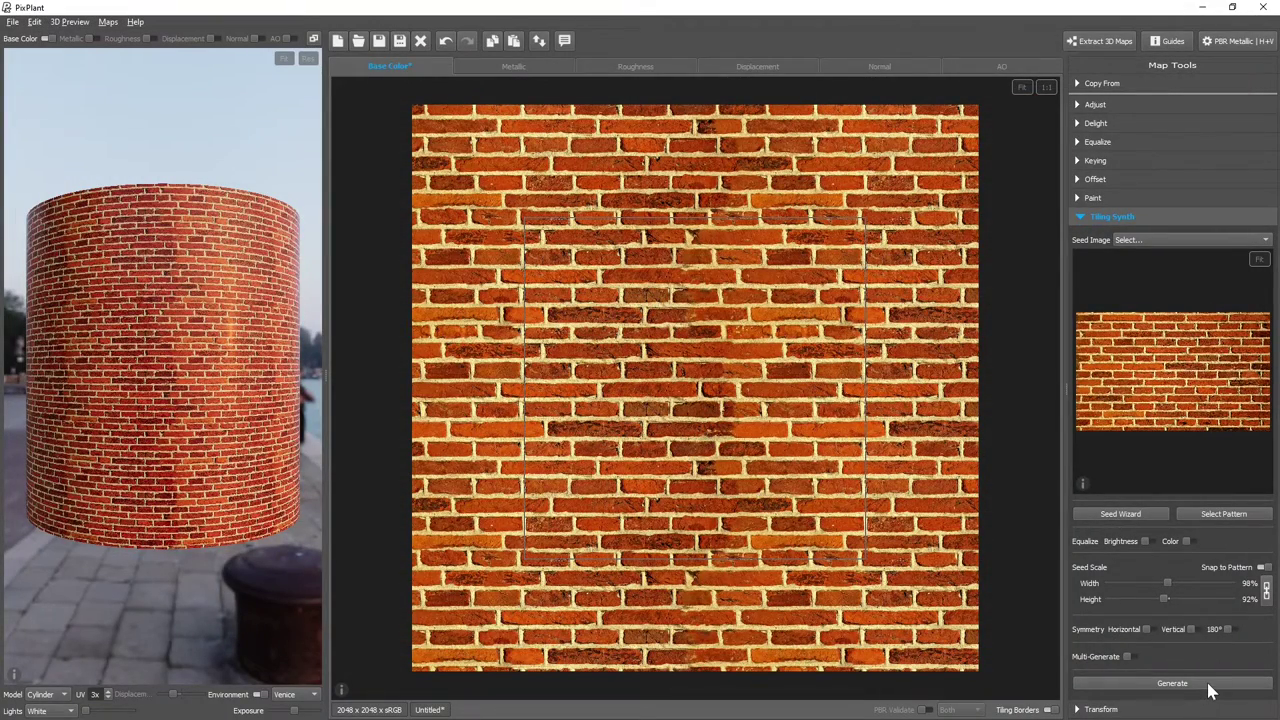
Regenerate the tiling brick texture from the straightened seed and zoom into the canvas.
left_click(1210, 687)
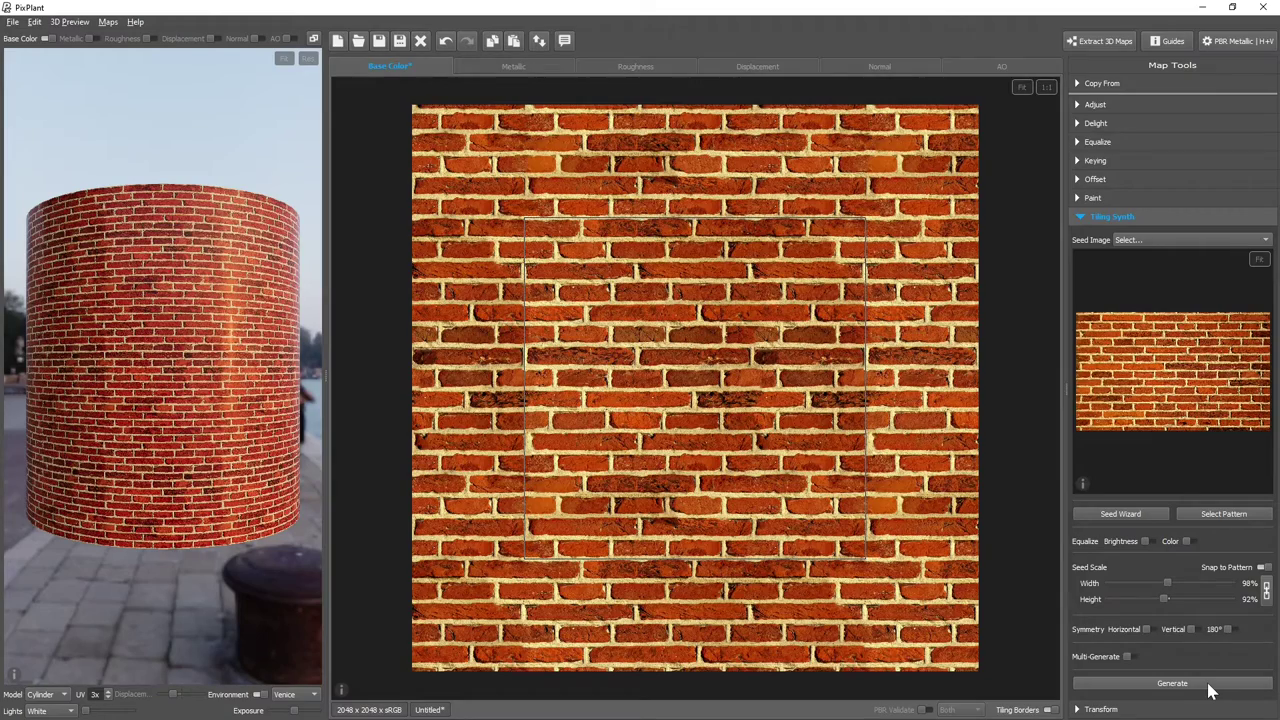
scroll(786, 374, "up", 4)
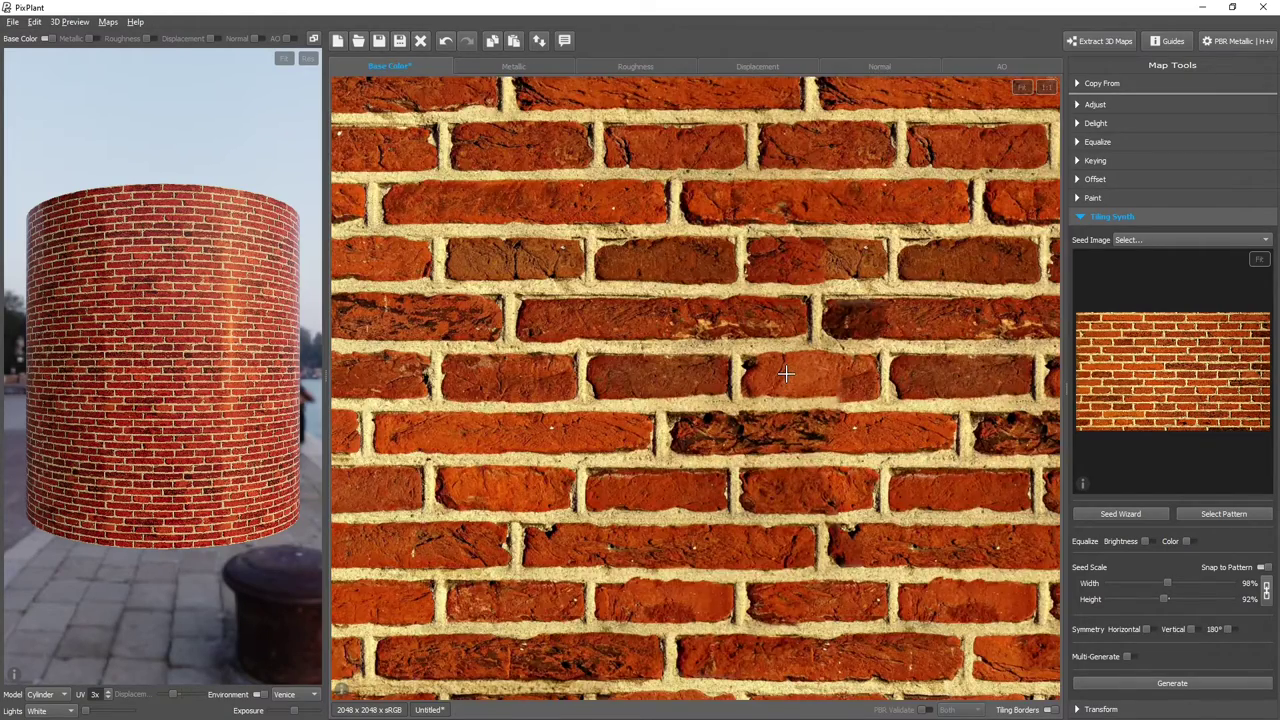
scroll(786, 374, "up", 2)
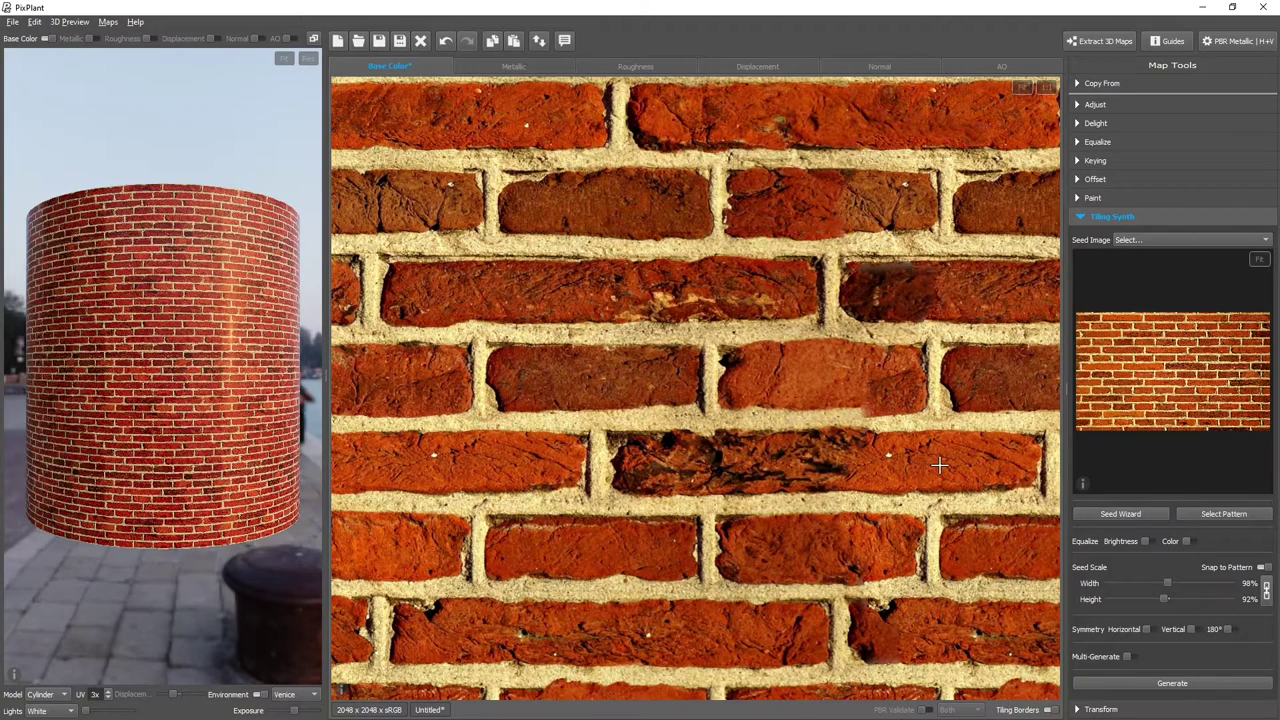
Offset the brick map, regenerate only the selected flawed brick area, and zoom back out.
left_click_drag(938, 465, 803, 486)
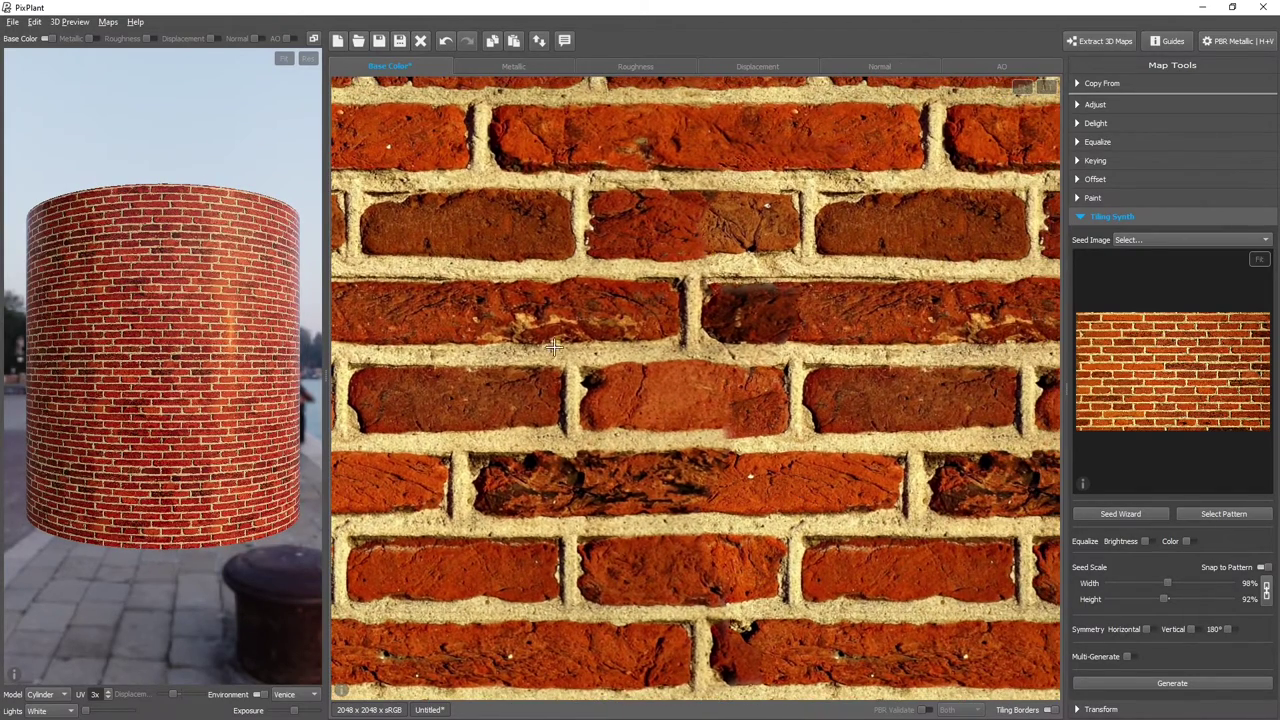
left_click_drag(513, 291, 871, 510)
left_click(1236, 684)
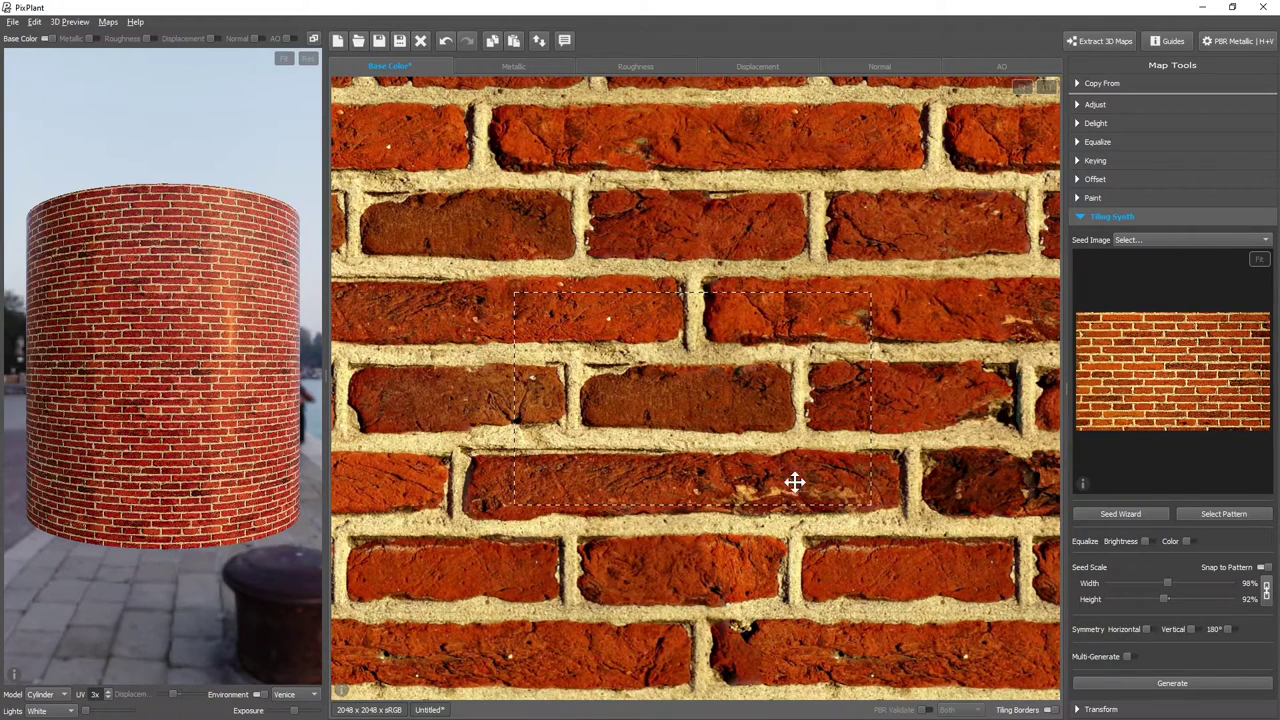
scroll(715, 464, "down", 2)
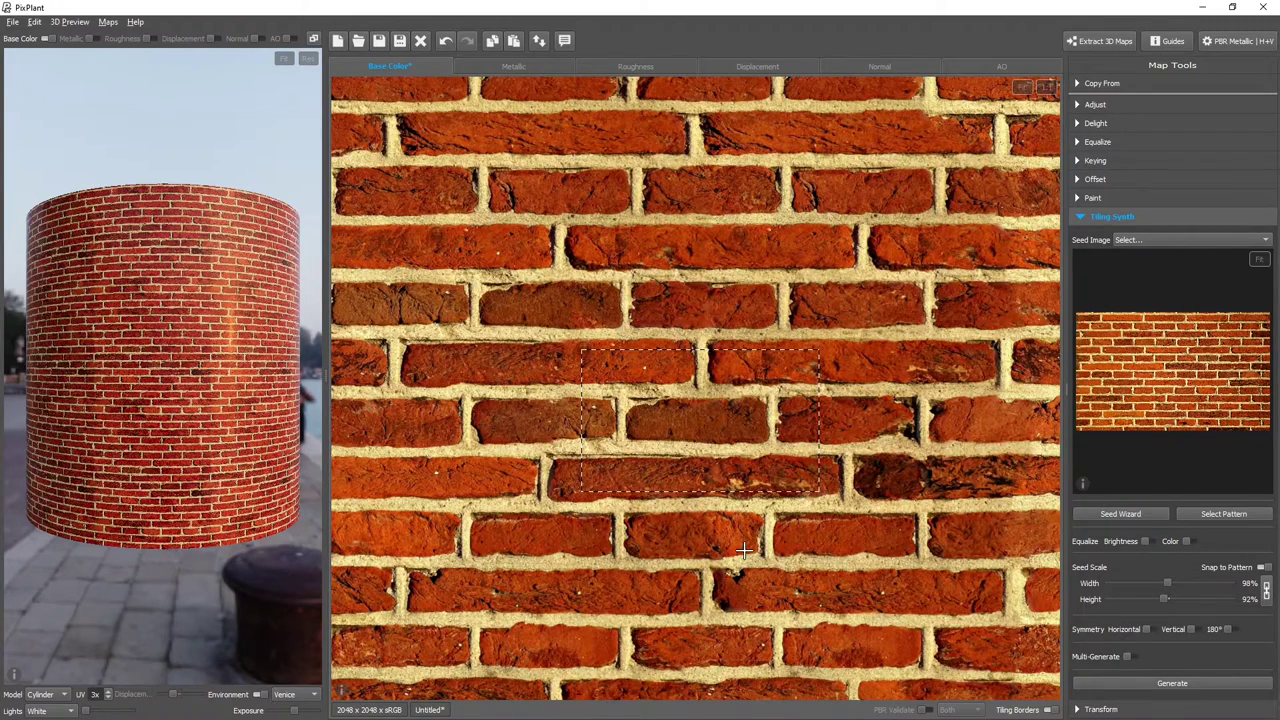
scroll(750, 428, "down", 1)
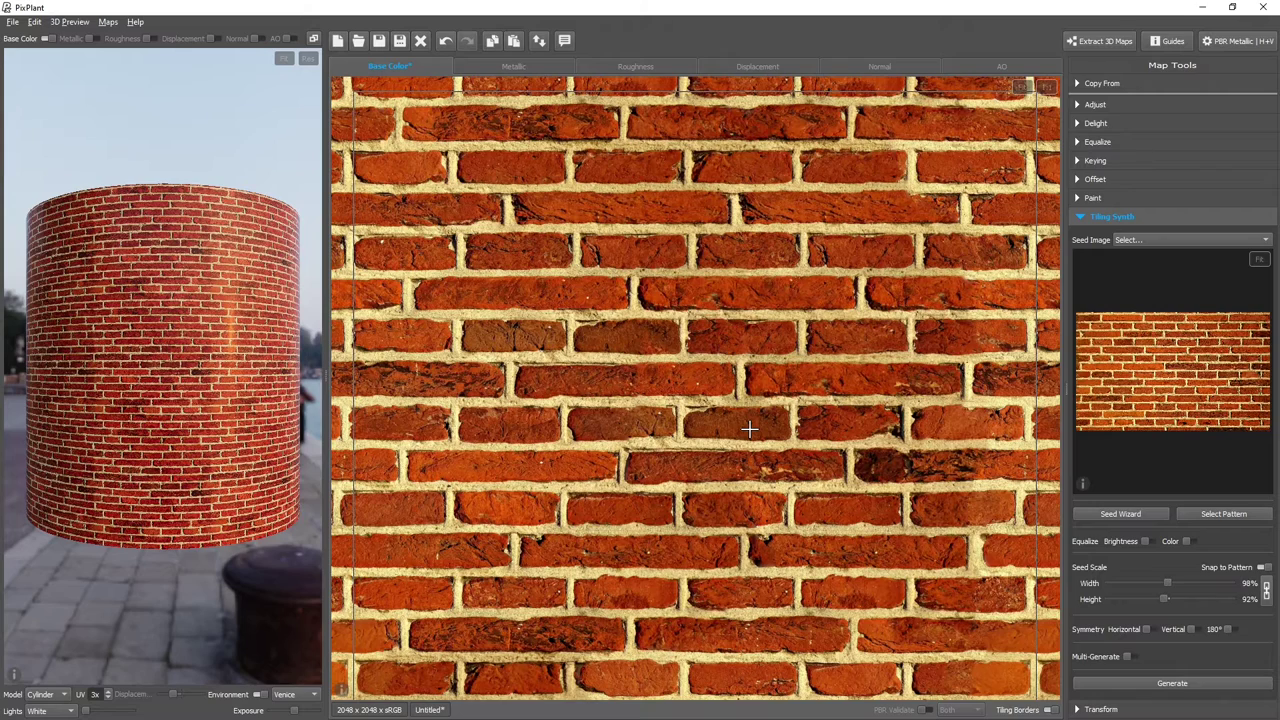
scroll(750, 428, "down", 3)
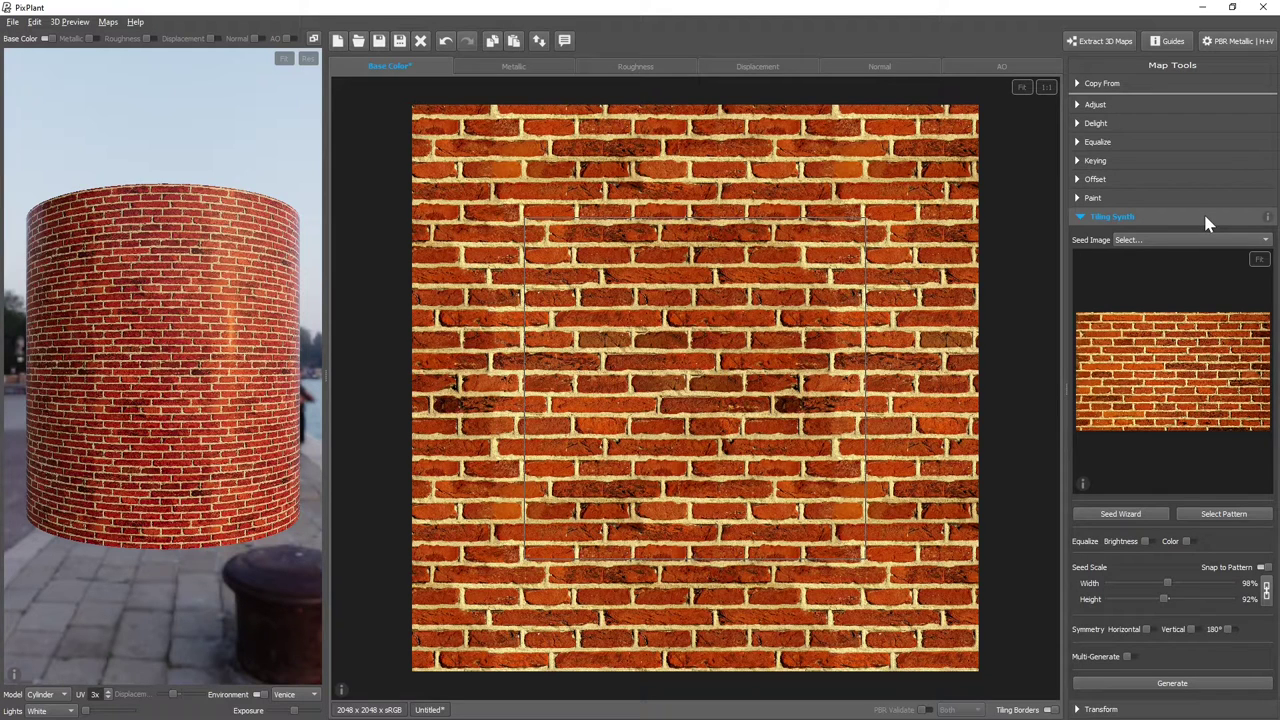
Show the Tiling Synth help text via the info icon.
left_click(1270, 220)
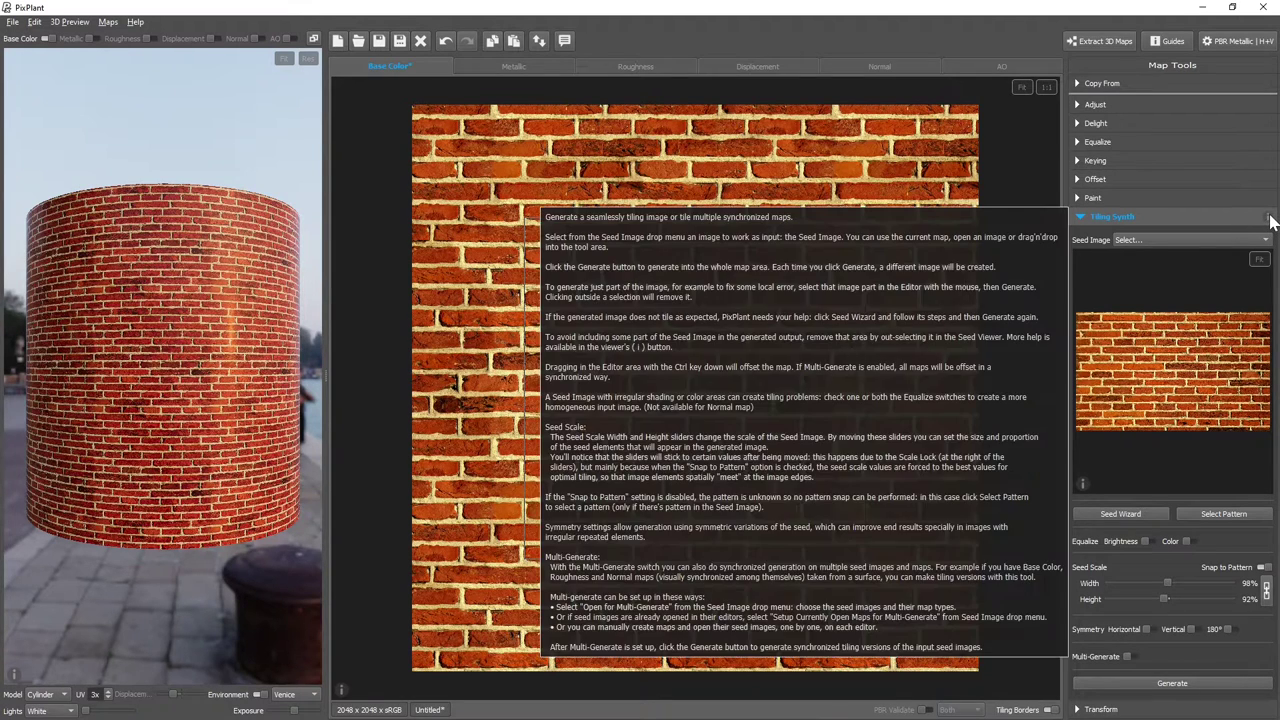